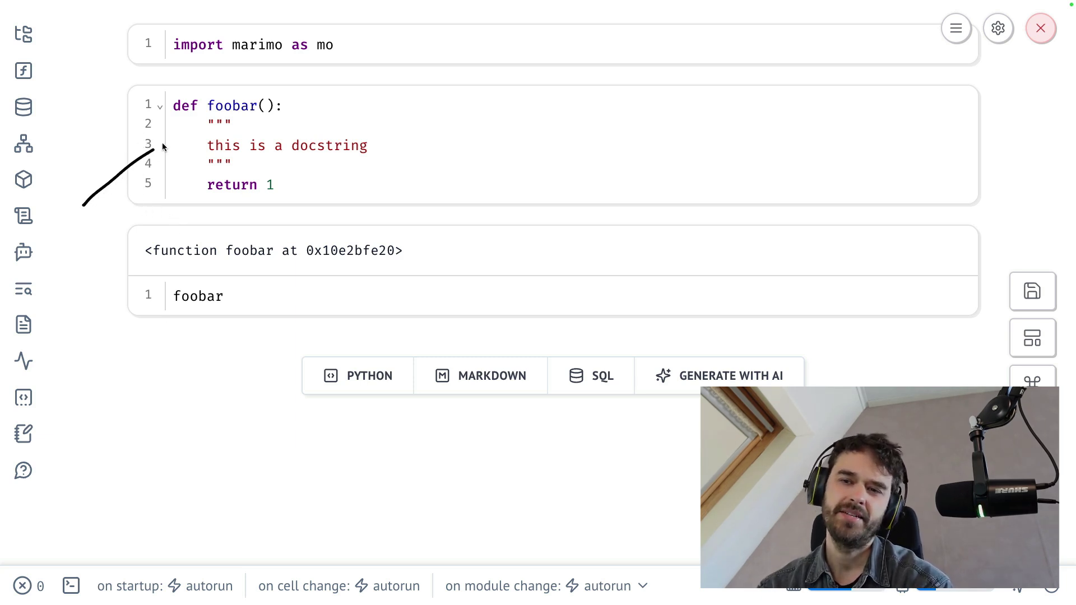
- Run the foobar cell as `?foobar`, which raises a SyntaxError
{"action": "mouse_move", "coordinate": [163, 148]}
{"action": "left_mouse_down"}
{"action": "mouse_move", "coordinate": [179, 129]}
{"action": "mouse_move", "coordinate": [260, 178]}
{"action": "mouse_move", "coordinate": [384, 180]}
{"action": "mouse_move", "coordinate": [231, 113]}
{"action": "left_mouse_up"}
{"action": "left_click", "coordinate": [259, 288]}
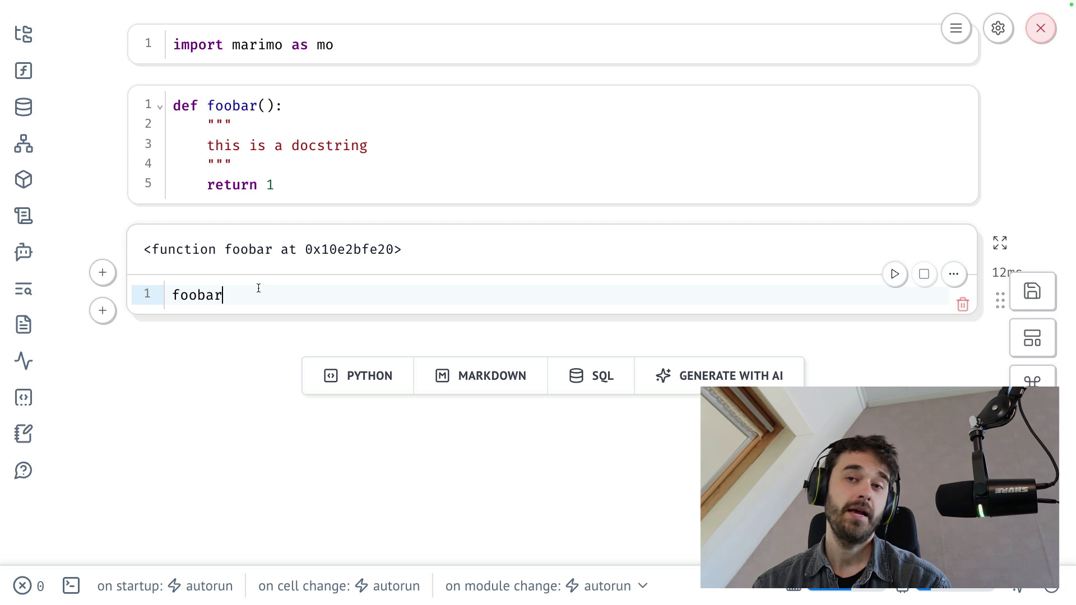
{"action": "key", "text": "Home"}
{"action": "type", "text": "?"}
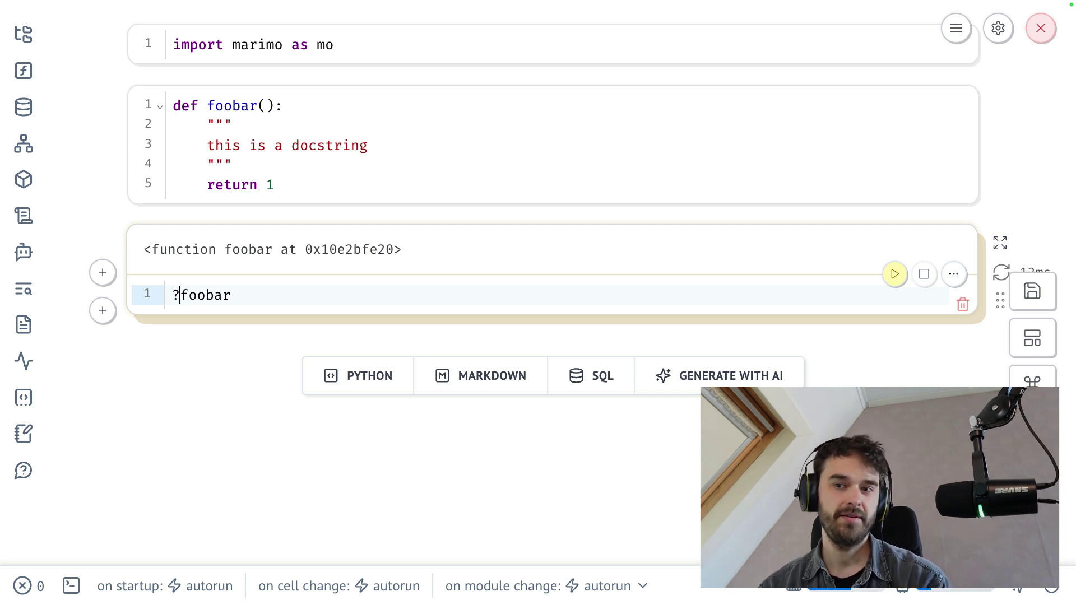
{"action": "key", "text": "shift+Return"}
{"action": "type", "text": "help()"}
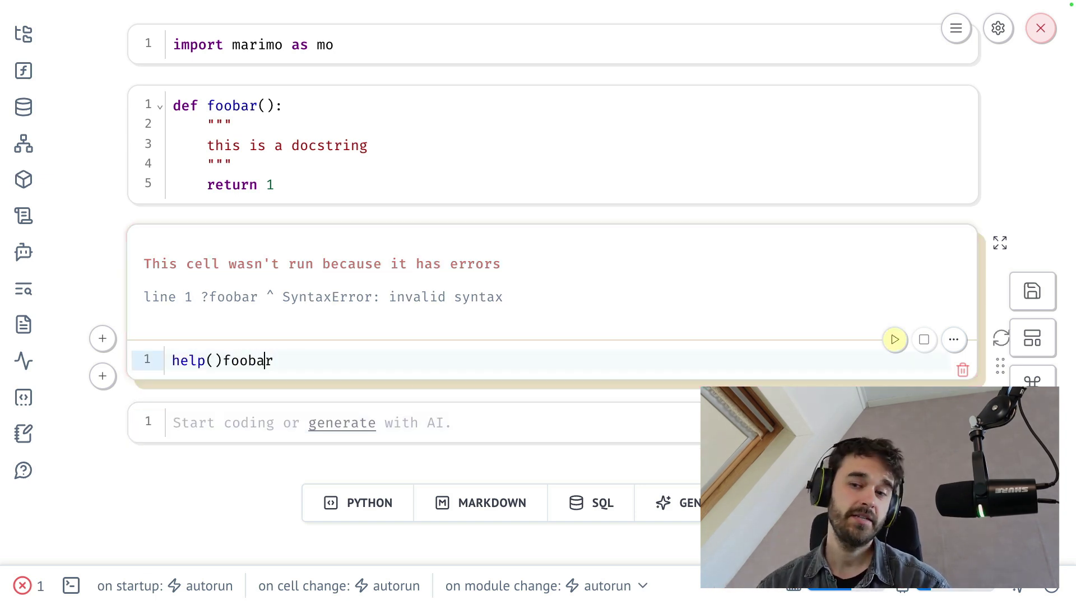
- Fix the stray parenthesis so `help(foobar)` runs and shows foobar's docstring
{"action": "key", "text": "Left"}
{"action": "key", "text": "Left"}
{"action": "key", "text": "Left"}
{"action": "key", "text": "Delete"}
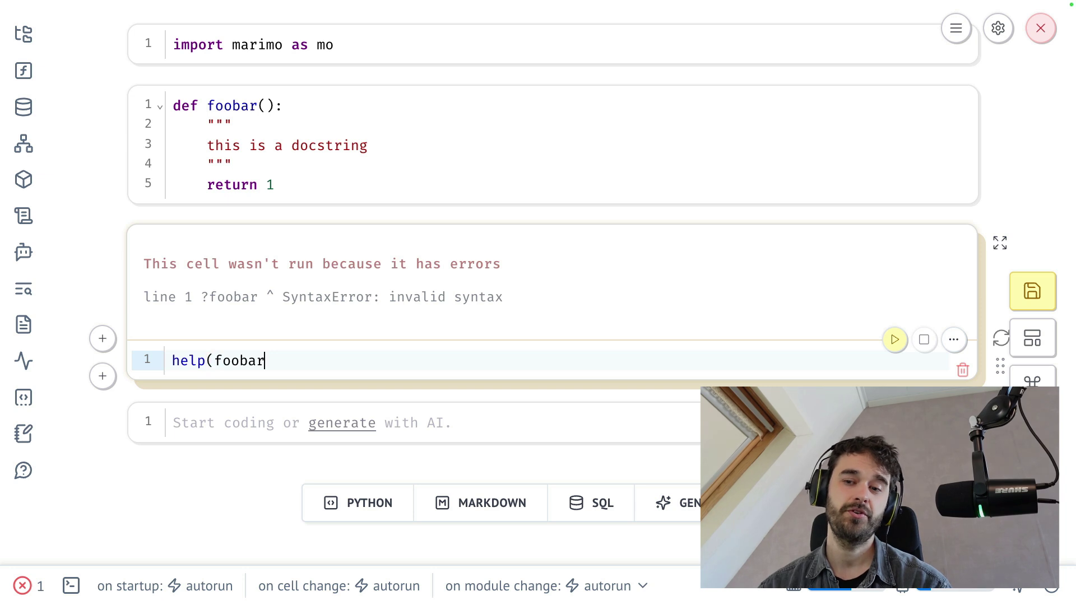
{"action": "type", "text": ")"}
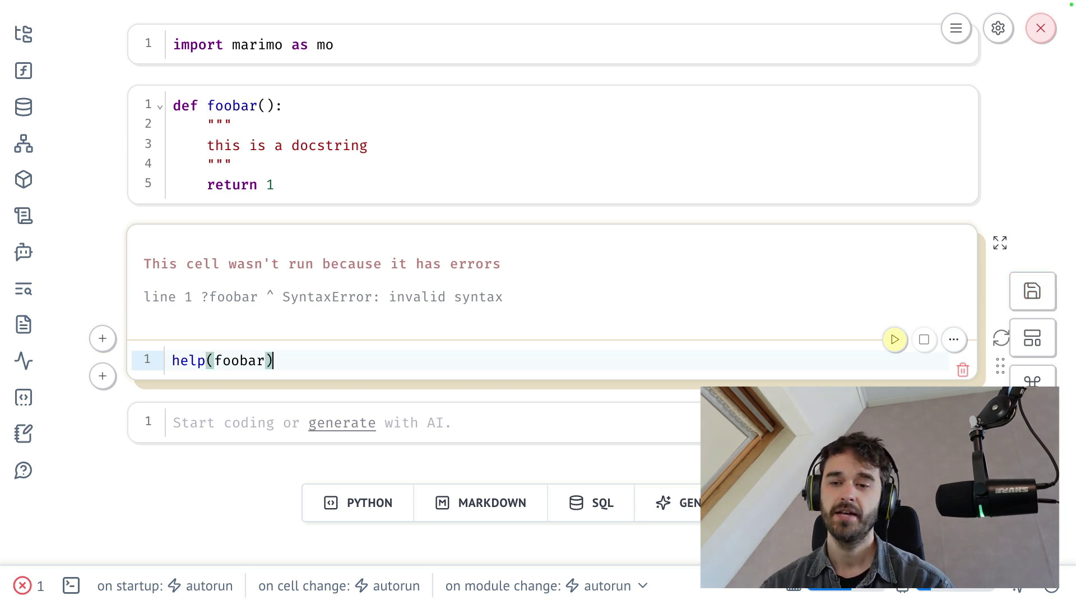
{"action": "key", "text": "shift+Return"}
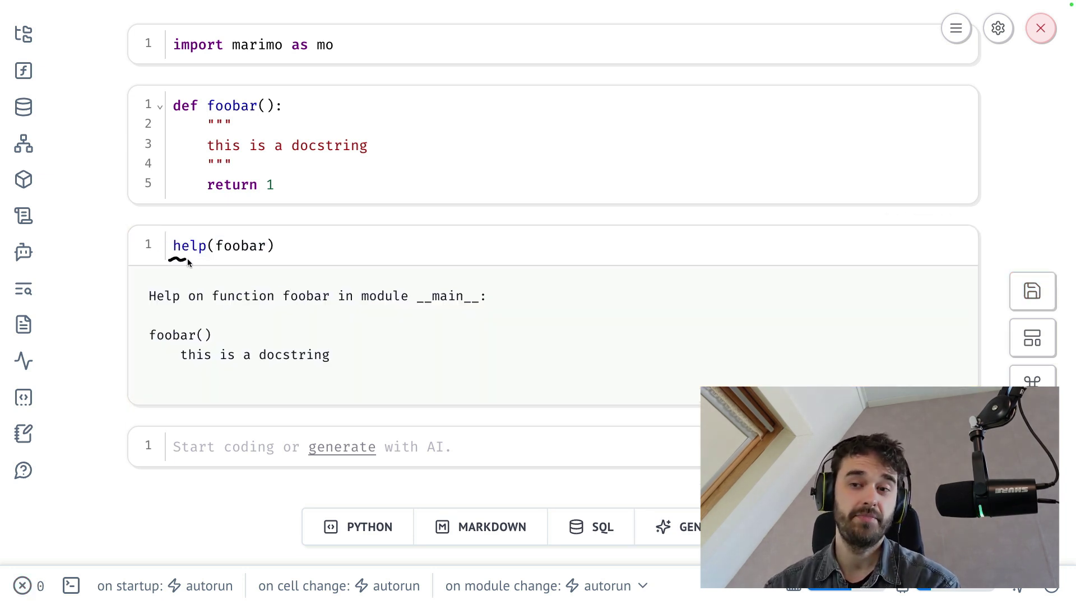
{"action": "left_click_drag", "start_coordinate": [168, 227], "coordinate": [166, 235]}
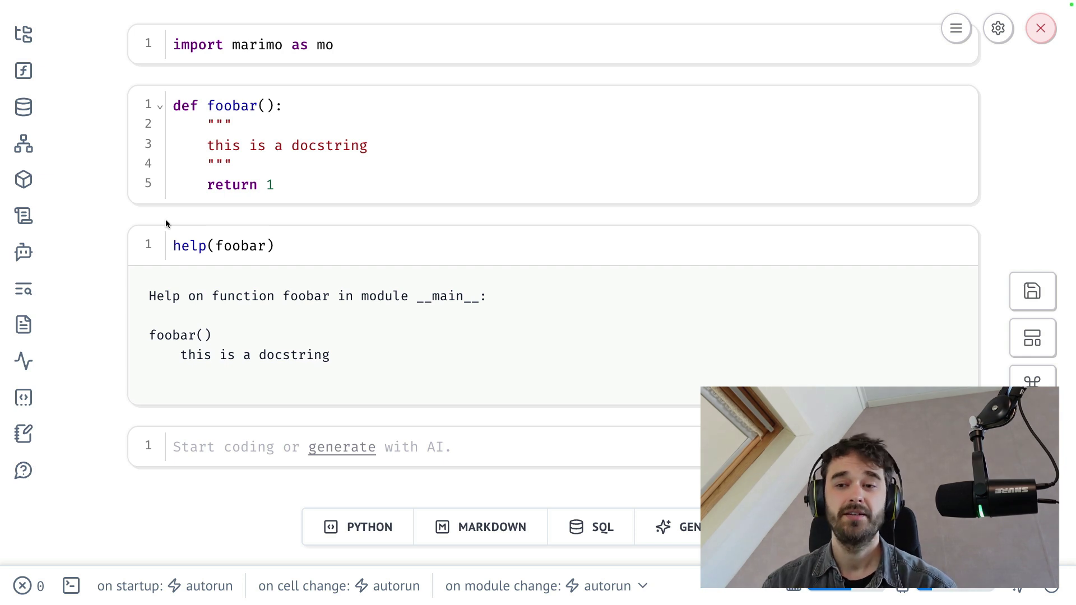
- Strip `help(` and `)` to leave just `foobar`, and save the notebook
{"action": "left_click_drag", "start_coordinate": [173, 246], "coordinate": [216, 245]}
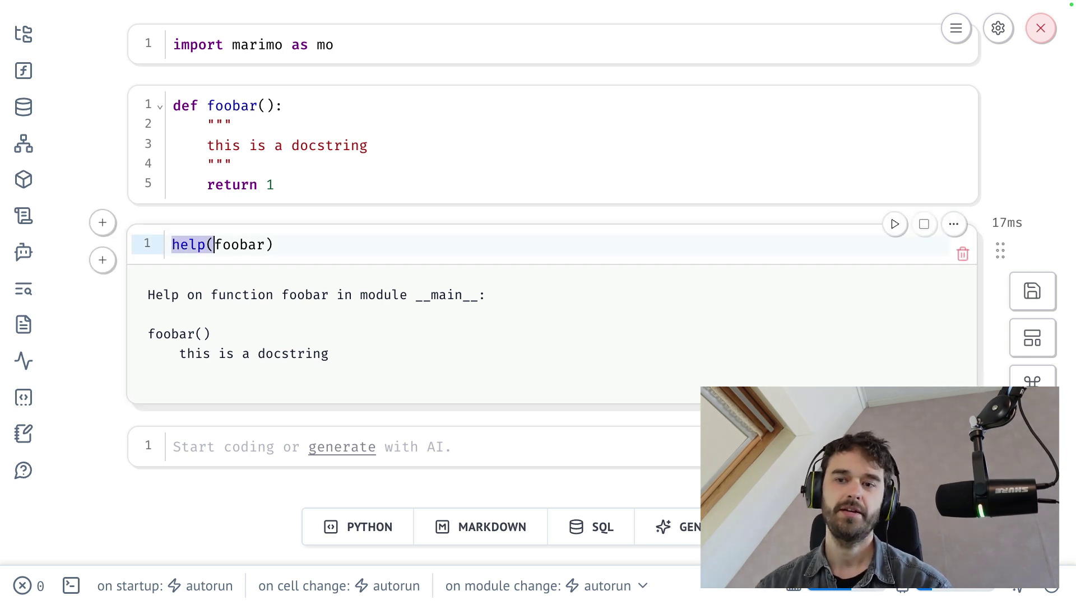
{"action": "key", "text": "BackSpace"}
{"action": "key", "text": "End"}
{"action": "key", "text": "BackSpace"}
{"action": "key", "text": "ctrl+s"}
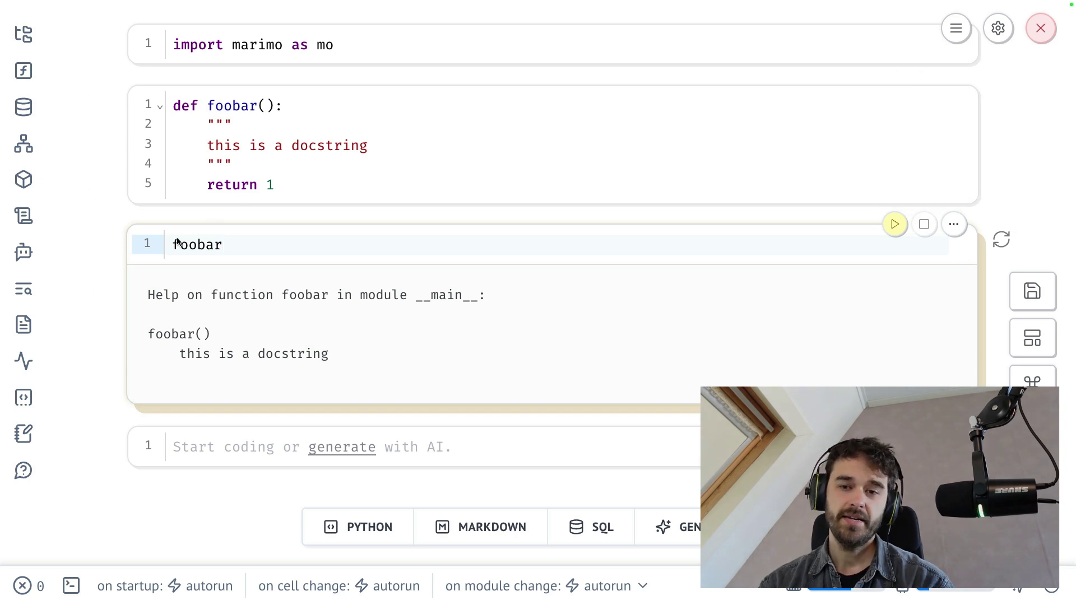
- Show the live docs panel and return to the foobar cell to edit it
{"action": "left_click", "coordinate": [27, 292]}
{"action": "left_click", "coordinate": [584, 245]}
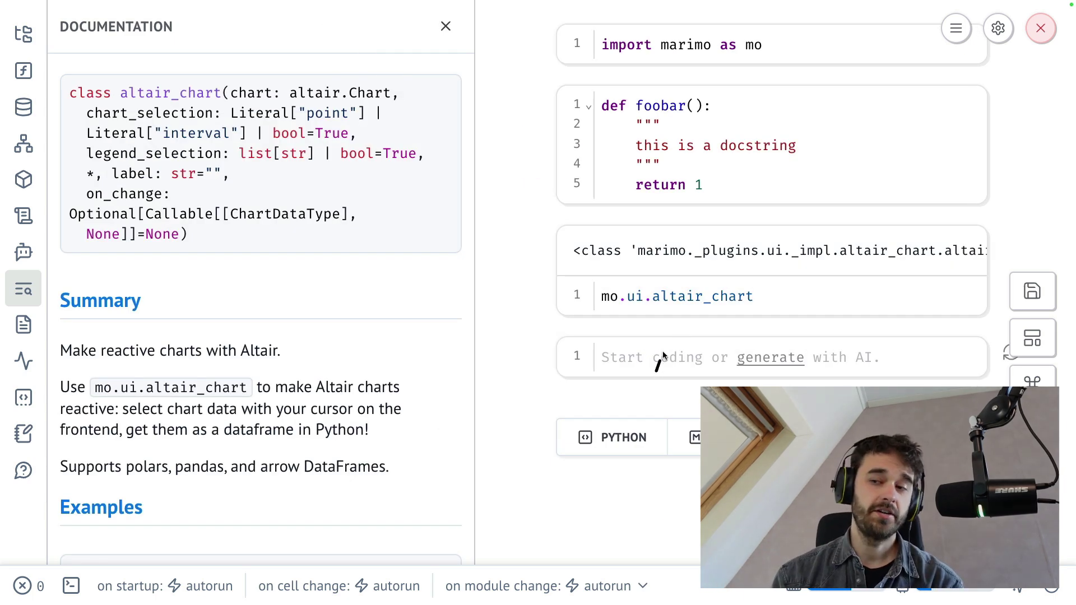
- Paste the docs' Altair cars example into the empty bottom cell
{"action": "left_click_drag", "start_coordinate": [653, 313], "coordinate": [703, 313]}
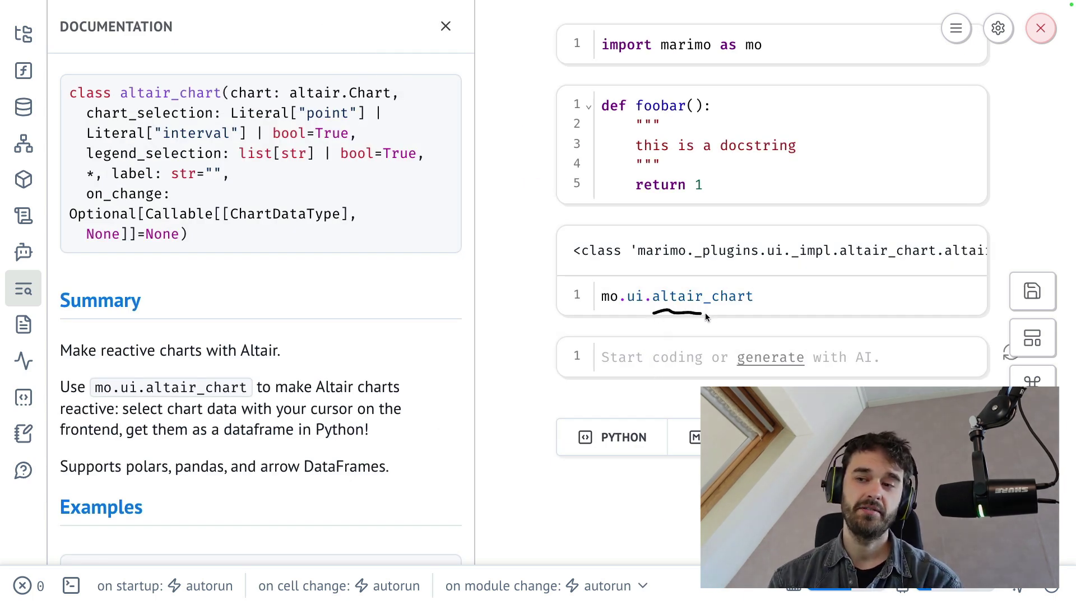
{"action": "left_click", "coordinate": [715, 315]}
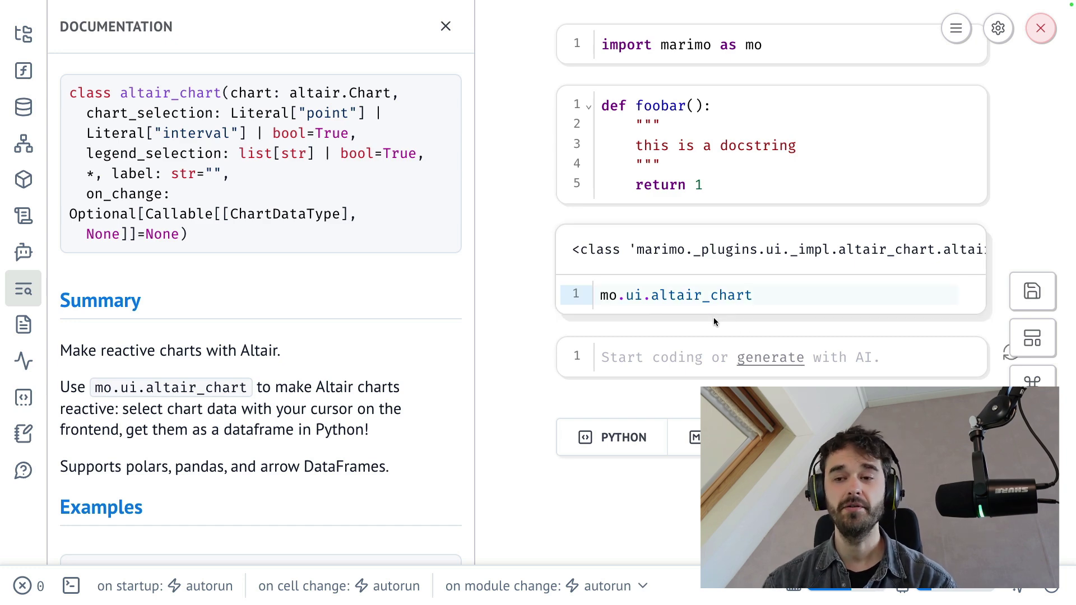
{"action": "scroll", "coordinate": [341, 368], "scroll_direction": "down", "scroll_amount": 3}
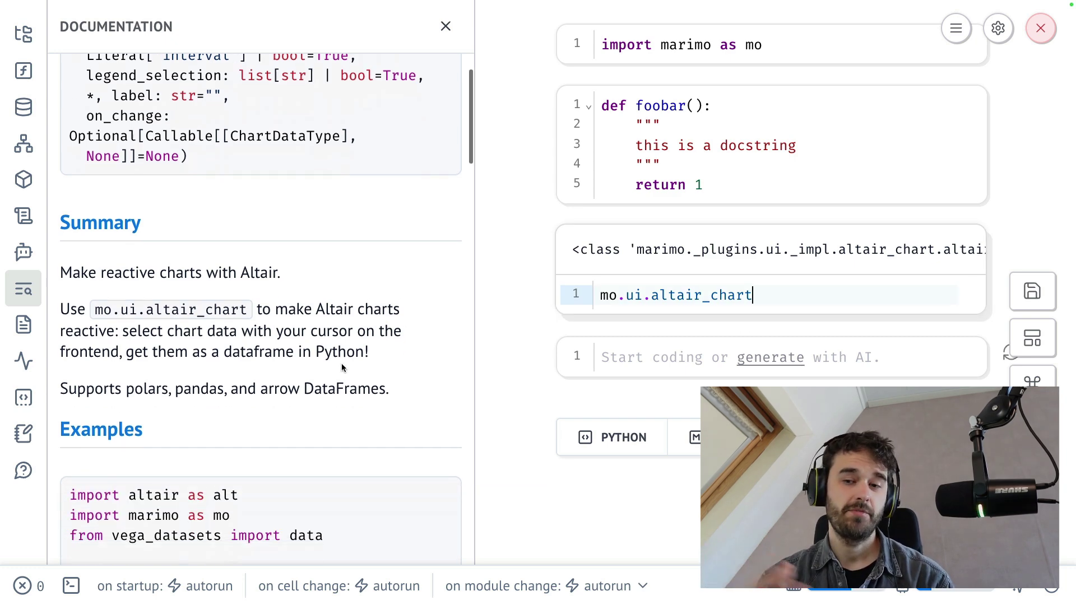
{"action": "scroll", "coordinate": [341, 367], "scroll_direction": "down", "scroll_amount": 2}
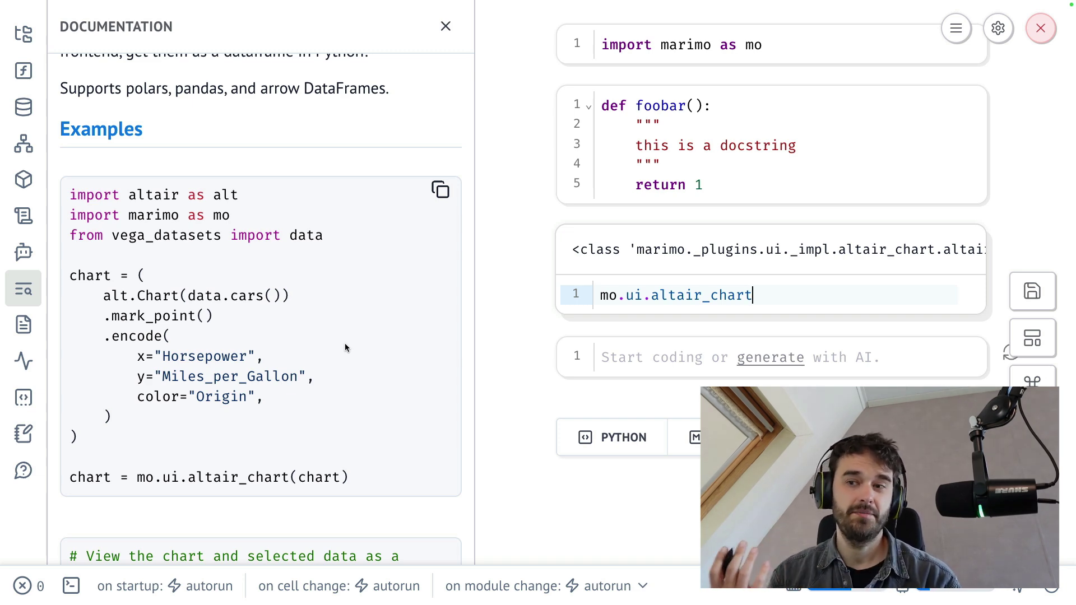
{"action": "left_click", "coordinate": [441, 191]}
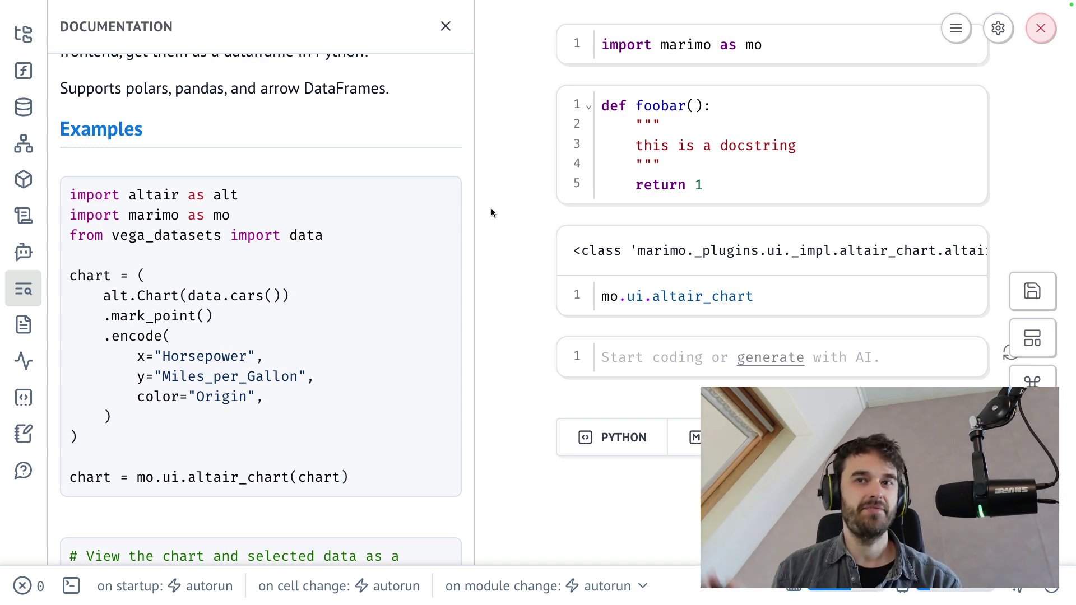
{"action": "left_click", "coordinate": [643, 353]}
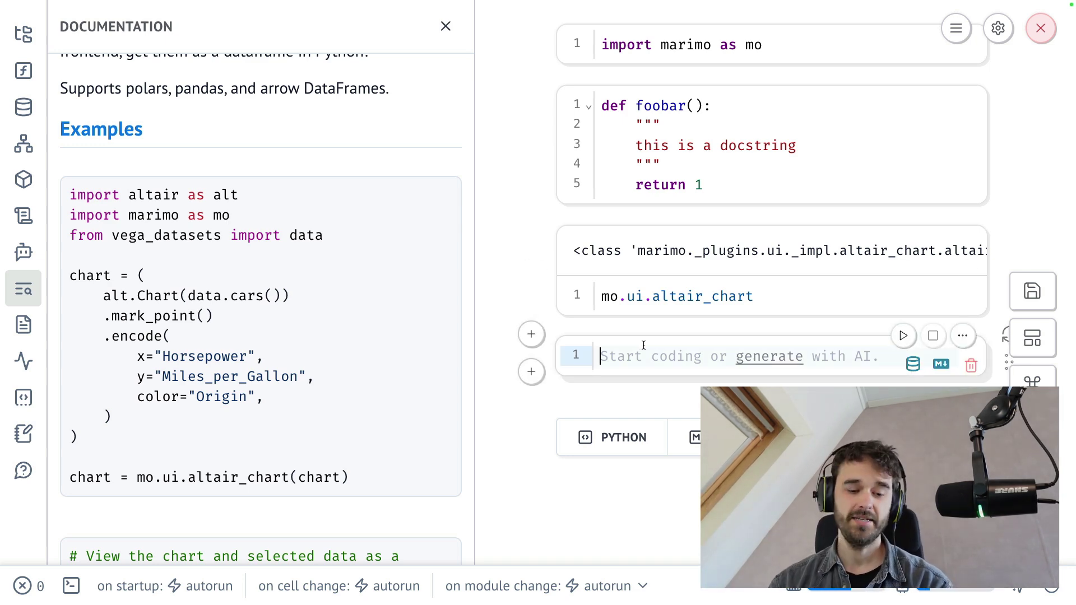
{"action": "key", "text": "ctrl+v"}
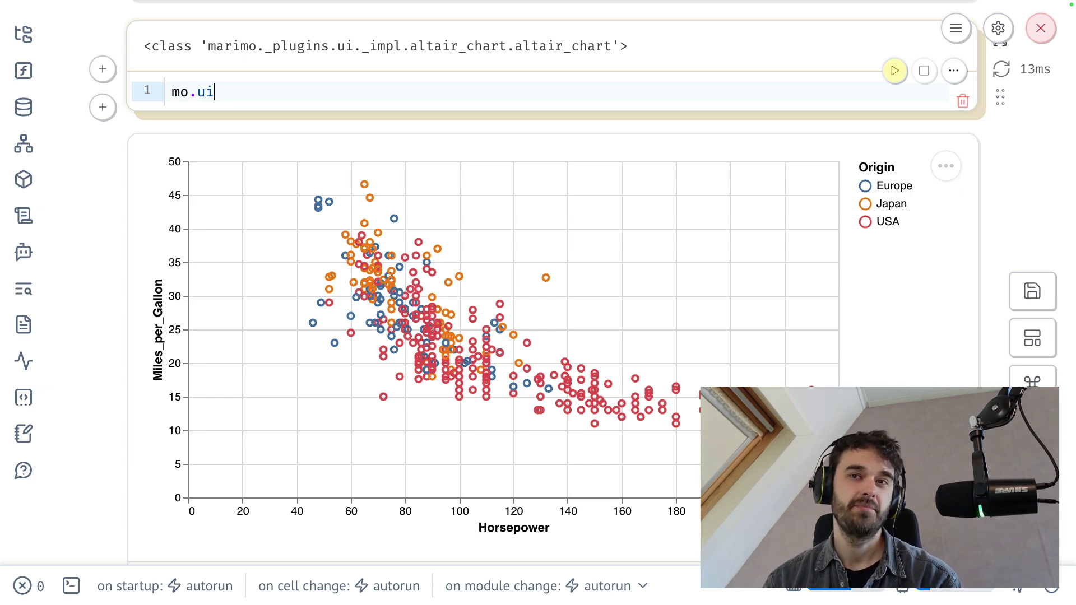
{"action": "type", "text": "."}
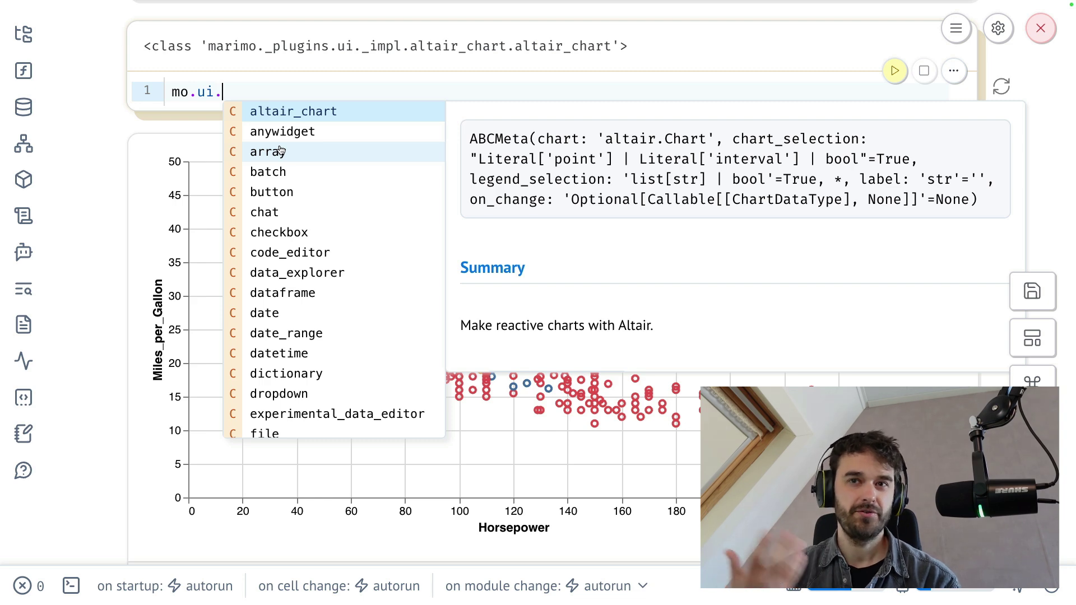
{"action": "scroll", "coordinate": [548, 240], "scroll_direction": "down", "scroll_amount": 2}
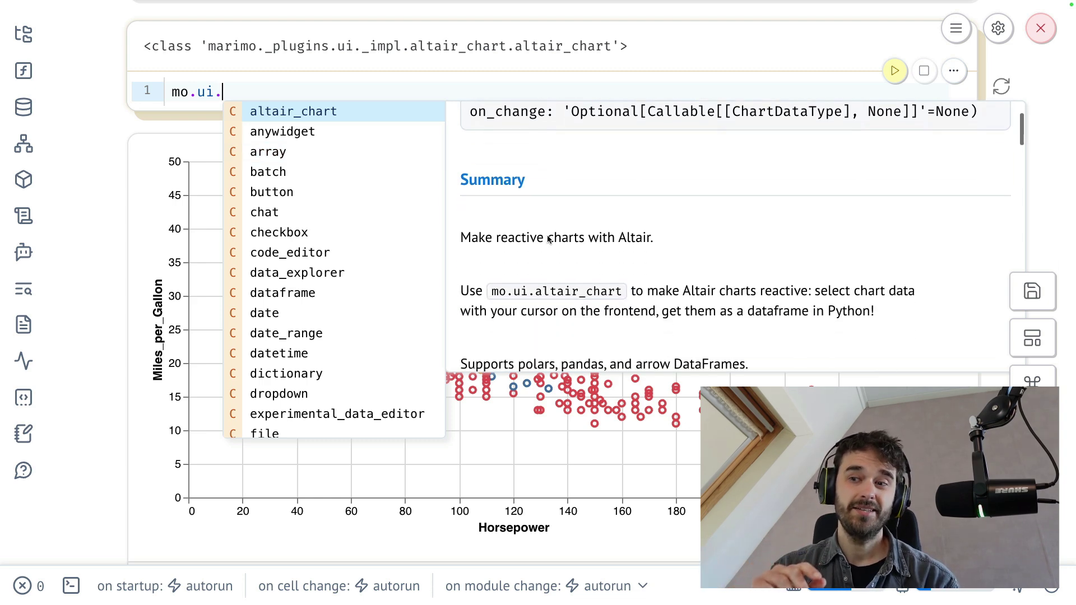
{"action": "scroll", "coordinate": [548, 240], "scroll_direction": "down", "scroll_amount": 2}
{"action": "scroll", "coordinate": [547, 239], "scroll_direction": "down", "scroll_amount": 2}
{"action": "scroll", "coordinate": [657, 175], "scroll_direction": "up", "scroll_amount": 6}
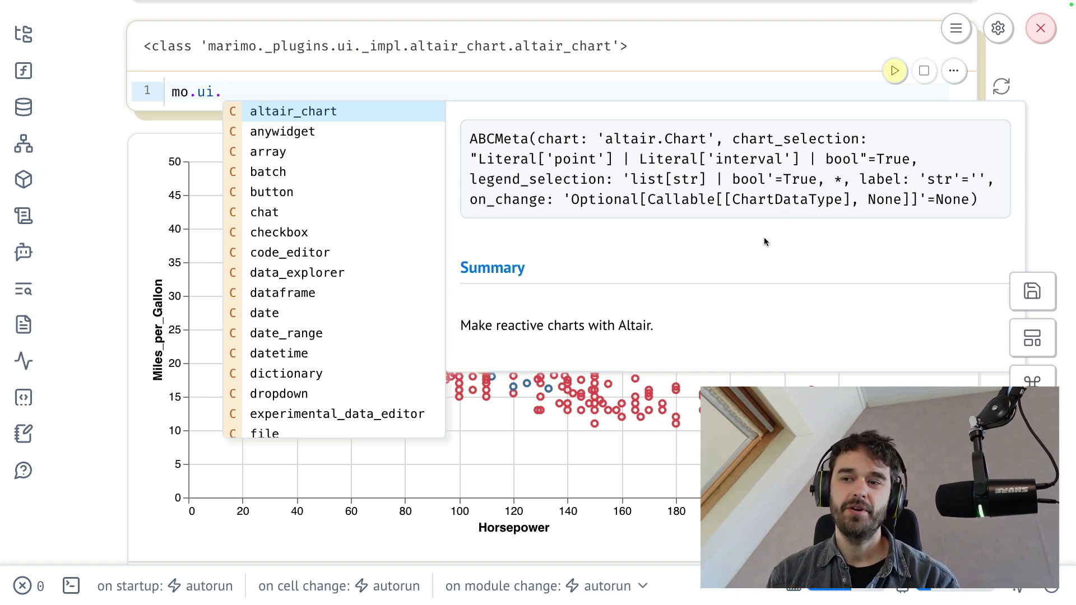
{"action": "scroll", "coordinate": [755, 240], "scroll_direction": "down", "scroll_amount": 2}
{"action": "scroll", "coordinate": [755, 240], "scroll_direction": "down", "scroll_amount": 2}
{"action": "scroll", "coordinate": [755, 240], "scroll_direction": "down", "scroll_amount": 2}
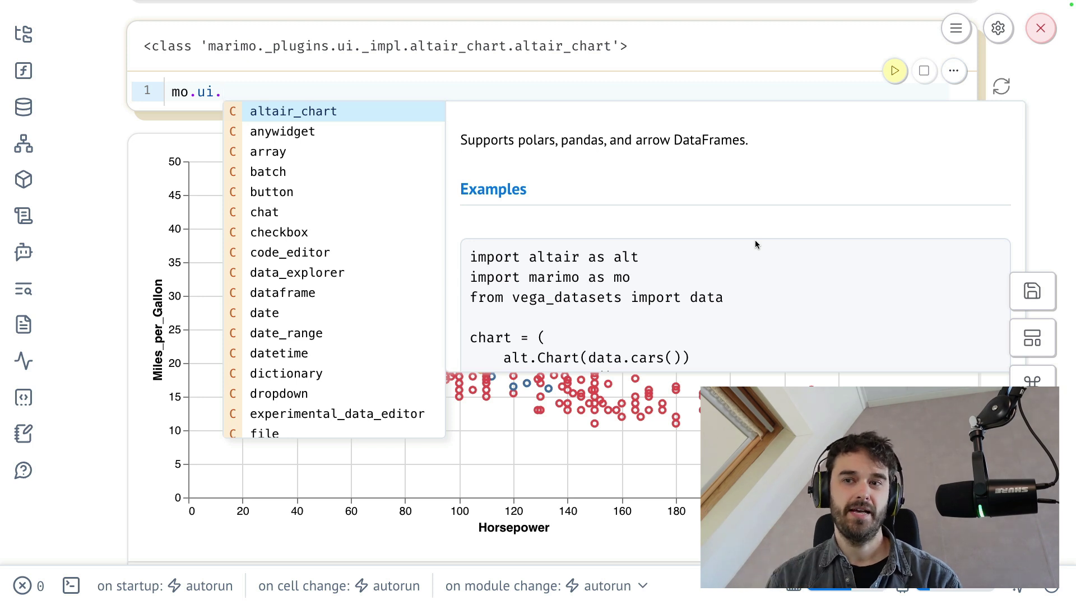
- Accept the altair_chart autocomplete suggestion, completing `mo.ui.altair_chart()`
{"action": "key", "text": "Return"}
{"action": "type", "text": "("}
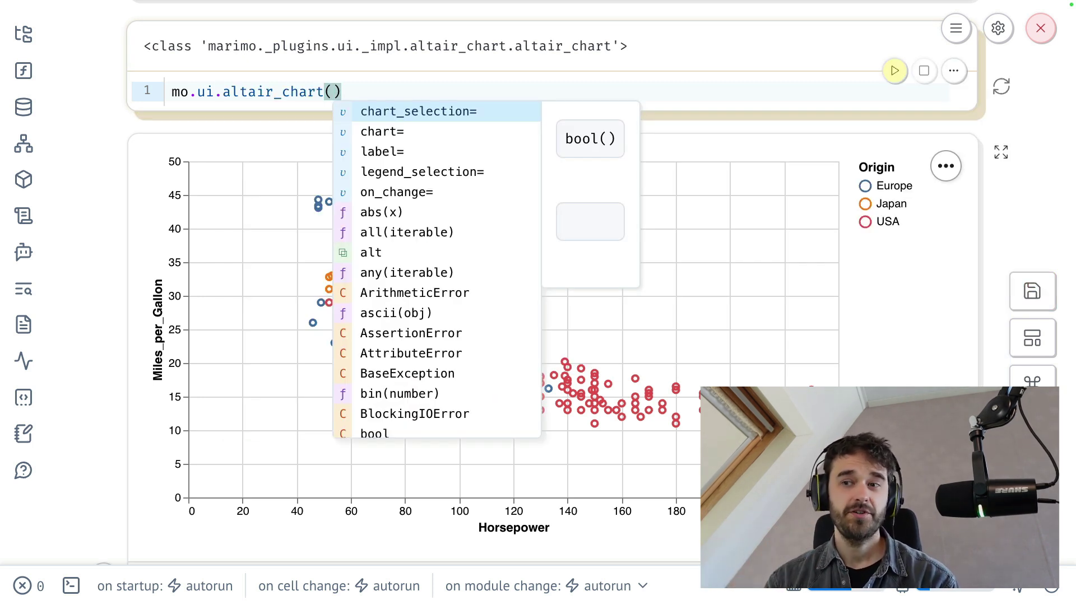
- Browse the altair_chart parameter suggestions, then dismiss them
{"action": "key", "text": "Down"}
{"action": "key", "text": "Down"}
{"action": "key", "text": "Down"}
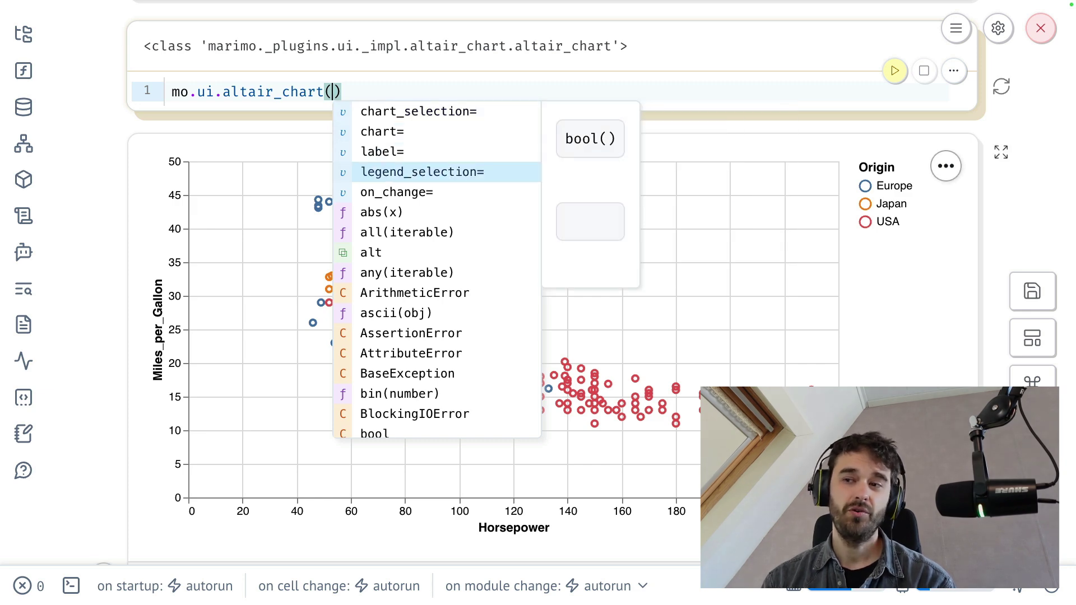
{"action": "key", "text": "Down"}
{"action": "key", "text": "Down"}
{"action": "key", "text": "Down"}
{"action": "key", "text": "Down"}
{"action": "key", "text": "Home"}
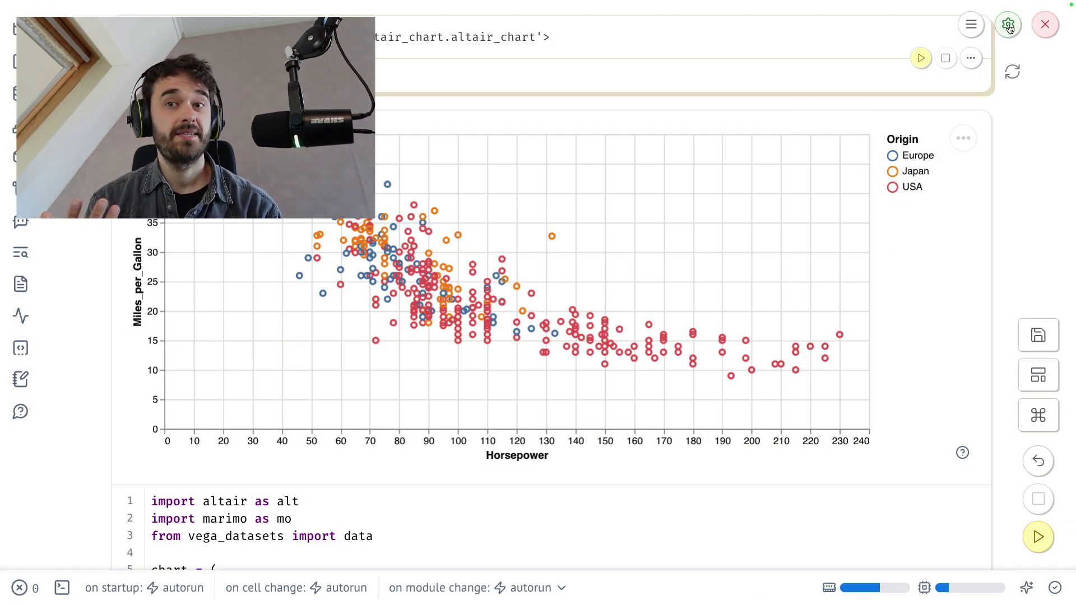
- Open Application Config, then User settings, and view the Labs section
{"action": "left_click", "coordinate": [1009, 26]}
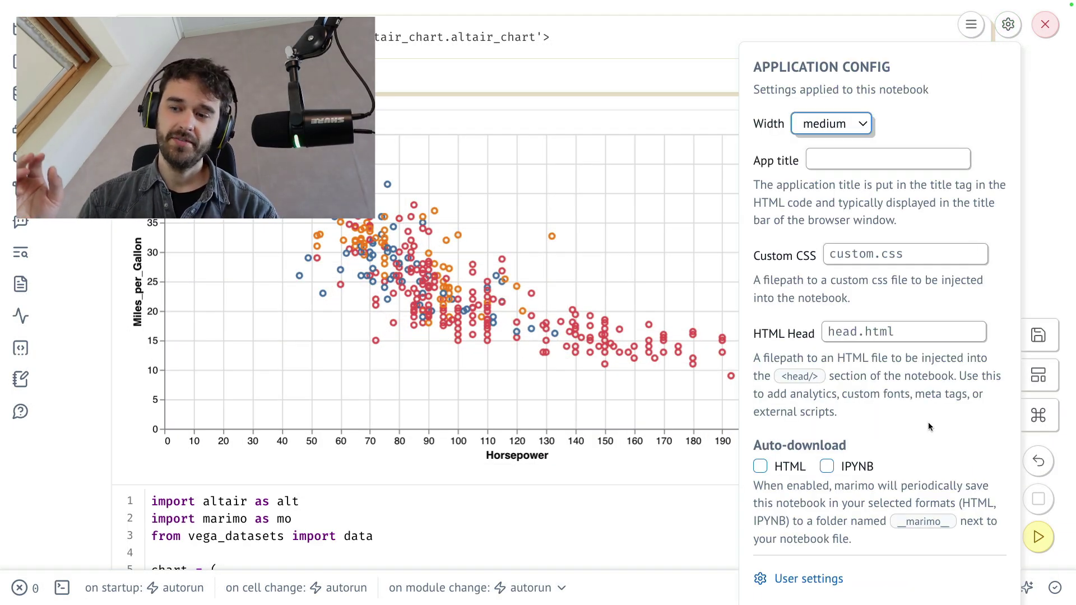
{"action": "left_click", "coordinate": [826, 579]}
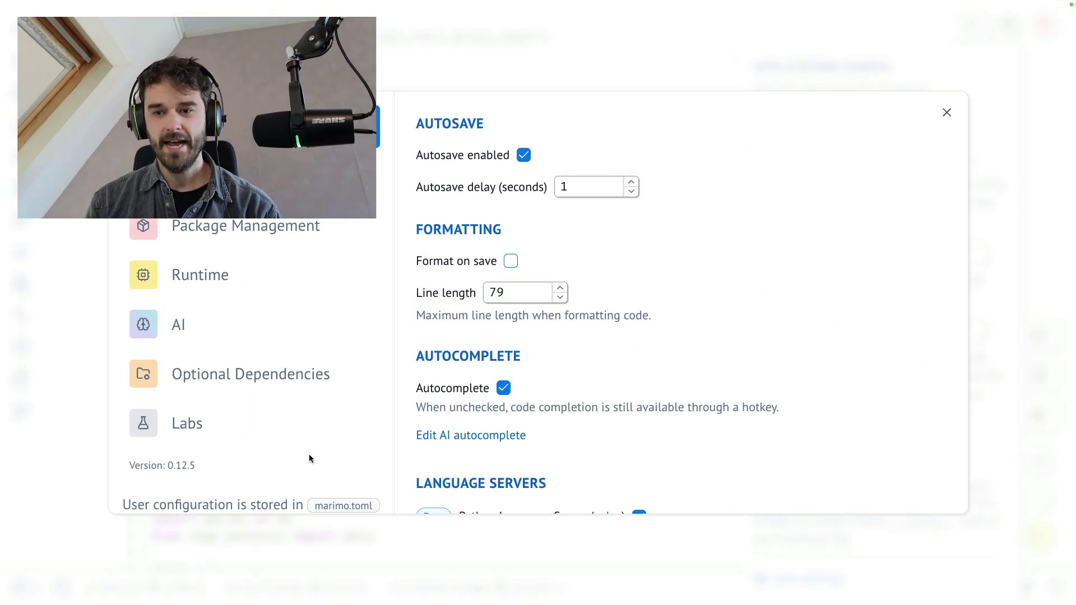
{"action": "left_click", "coordinate": [284, 434]}
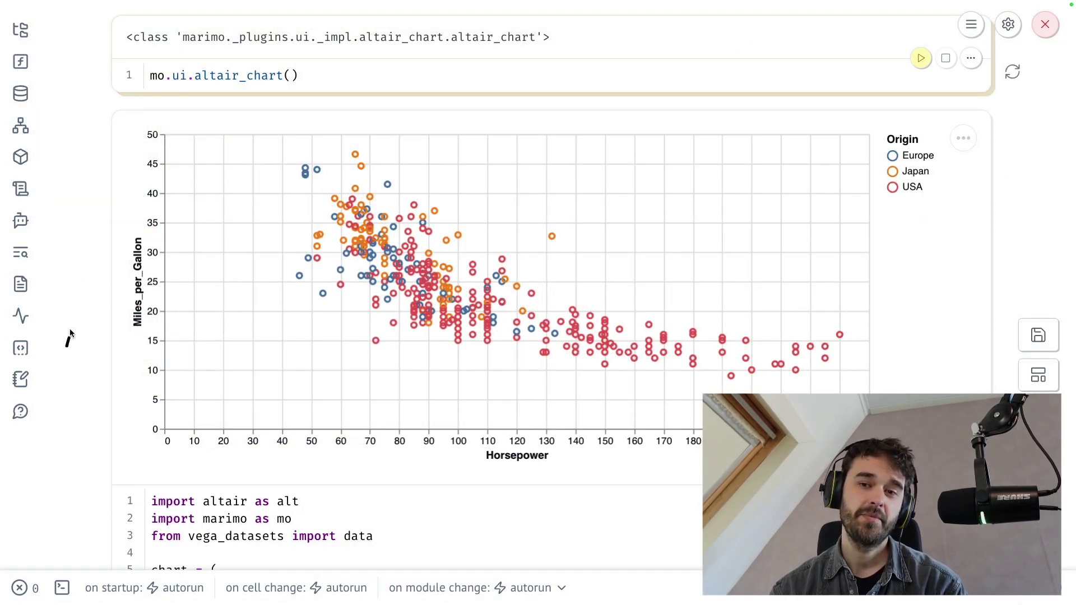
{"action": "left_click_drag", "start_coordinate": [67, 344], "coordinate": [36, 266]}
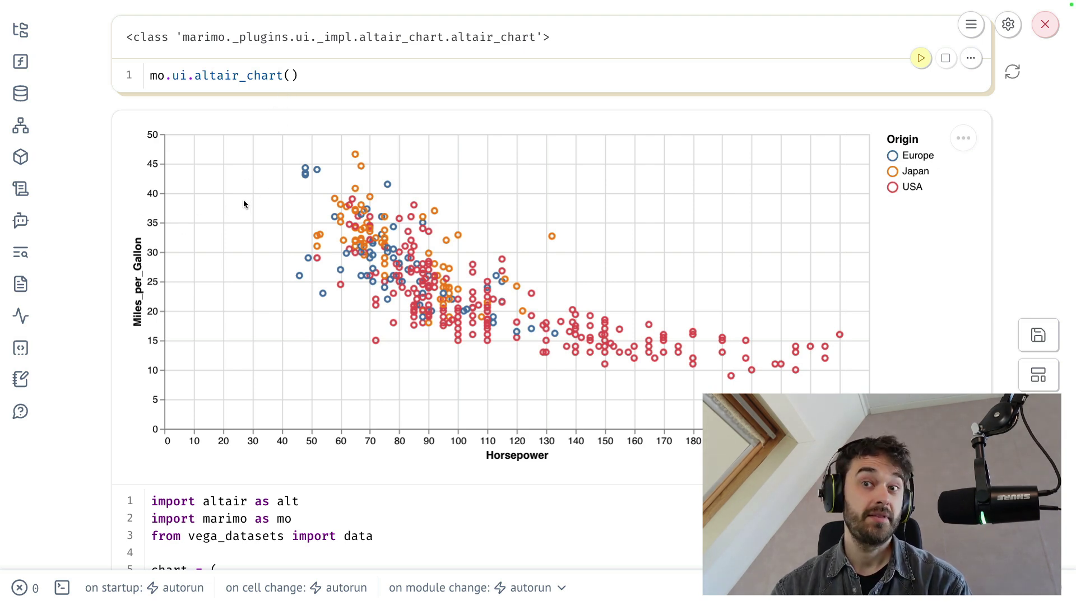
{"action": "left_click_drag", "start_coordinate": [245, 181], "coordinate": [260, 94]}
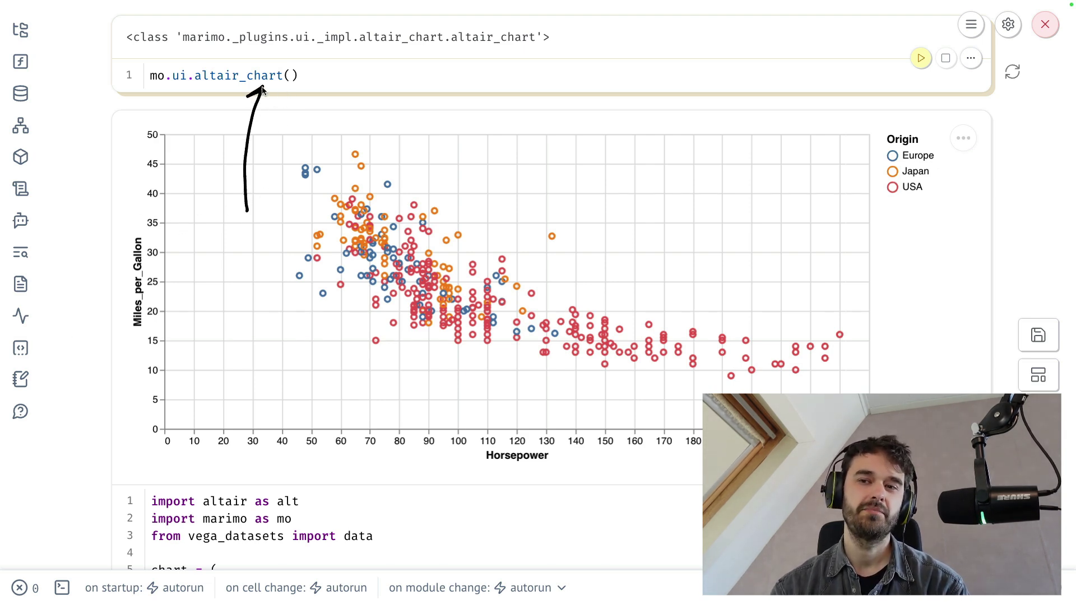